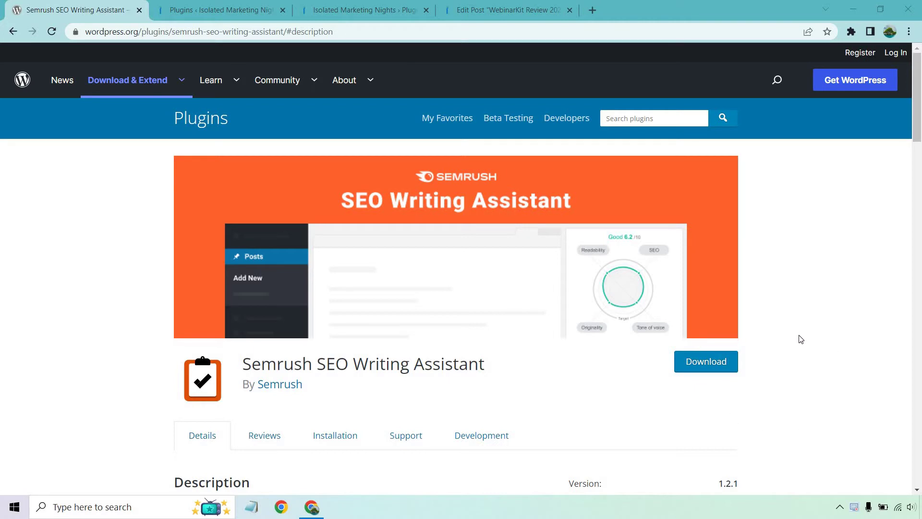
Switch to the 'Plugins ‹ Isolated Marketing Nights' tab to see the installed plugins list
left_click(212, 3)
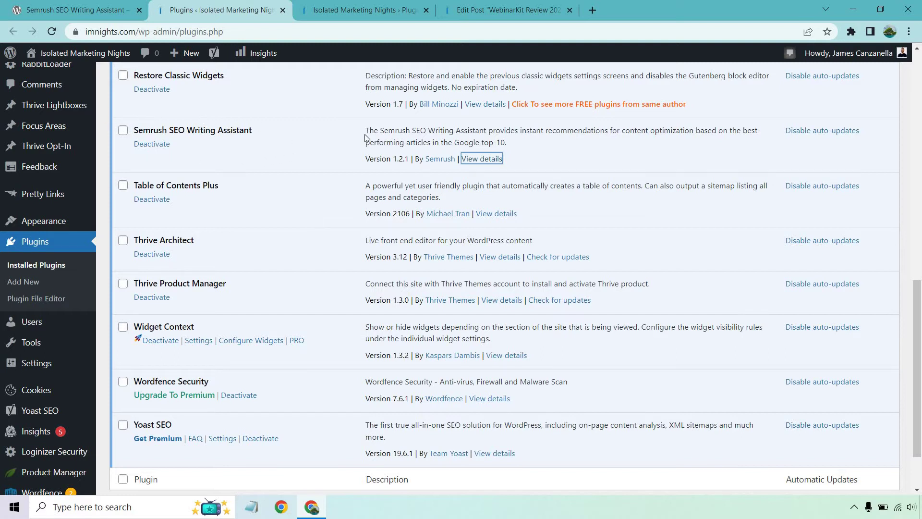
On the Semrush plugin information page, scroll to How Does It Work and highlight the content-template connection step
key("ctrl+Tab")
scroll(560, 287, "down", 1)
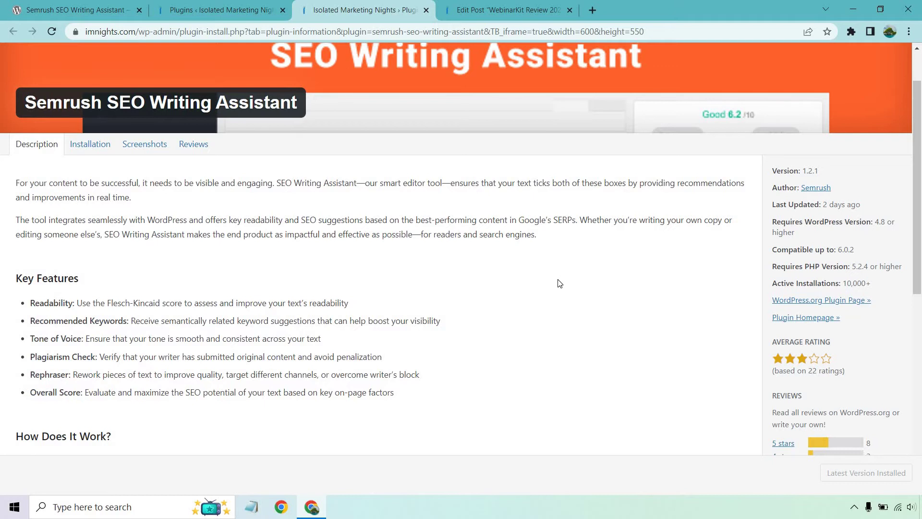
scroll(561, 252, "down", 4)
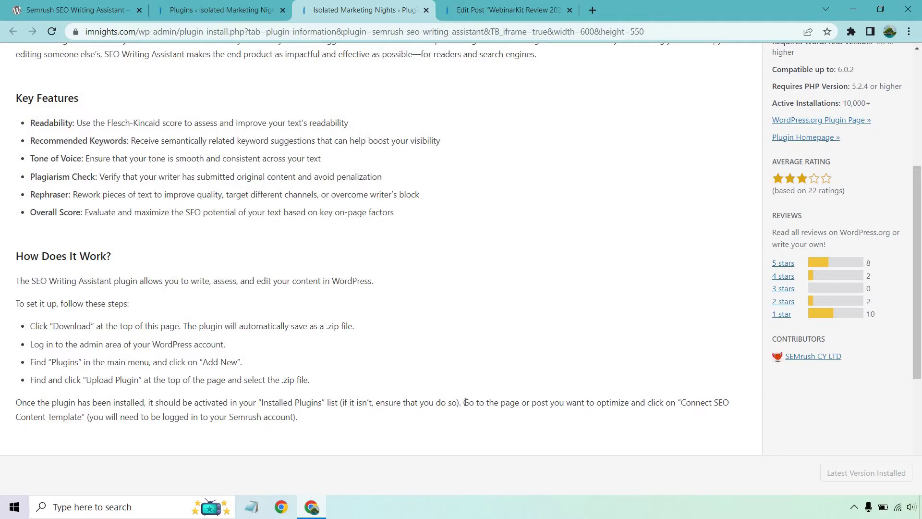
left_click_drag(474, 401, 736, 415)
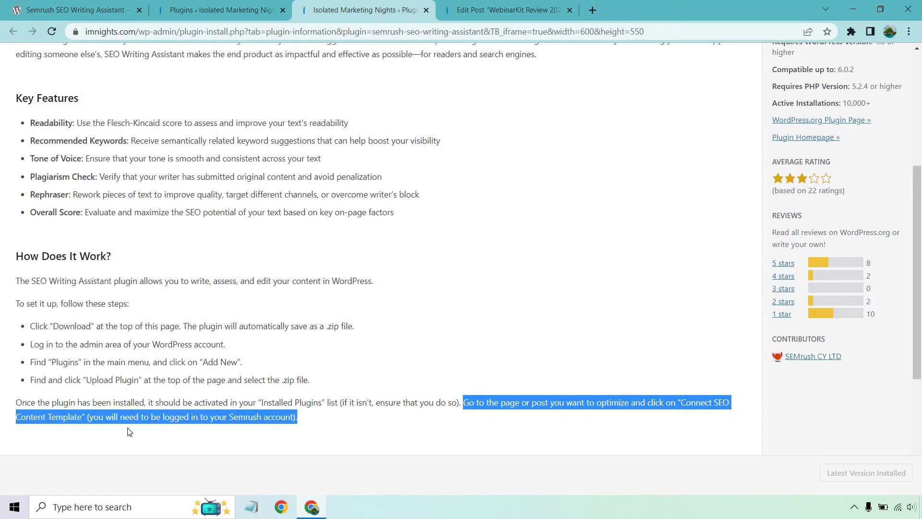
left_click(611, 305)
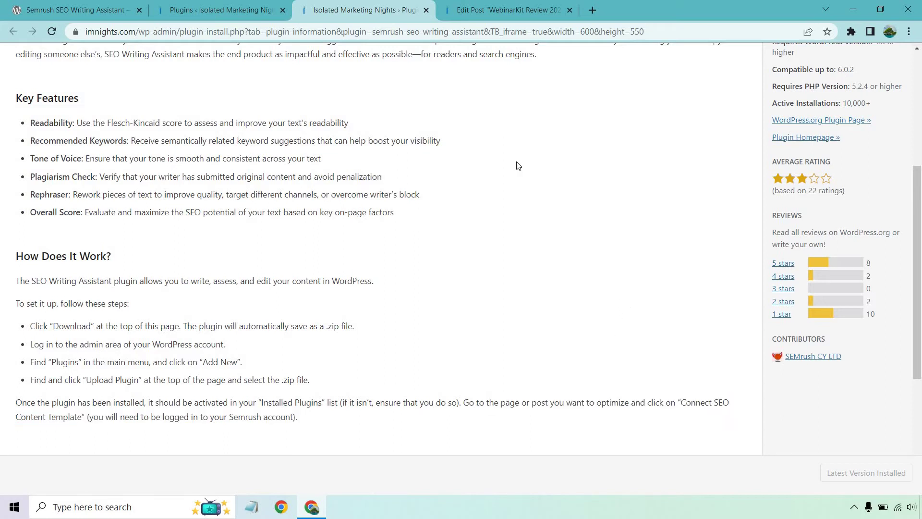
In the WebinarKit review post, add keywords 'webinarkit review' and 'webinarkit features' and get recommendations
left_click(509, 10)
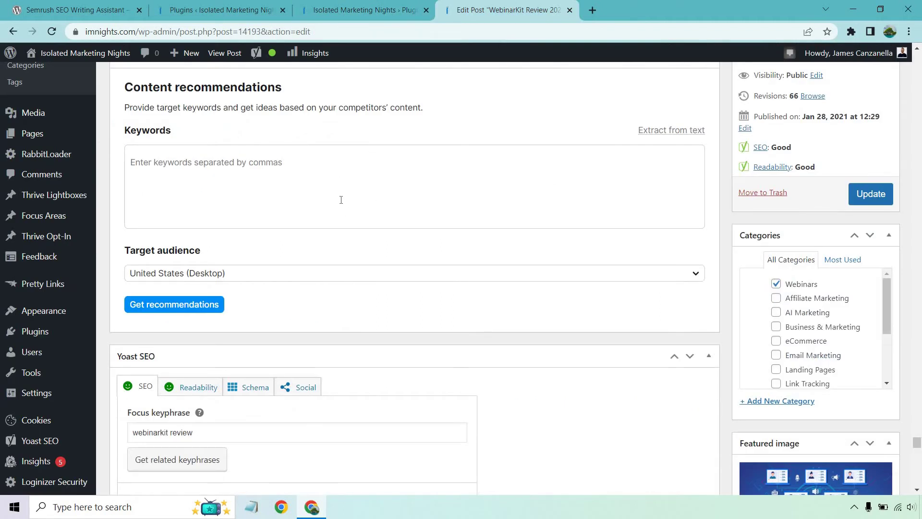
left_click(347, 176)
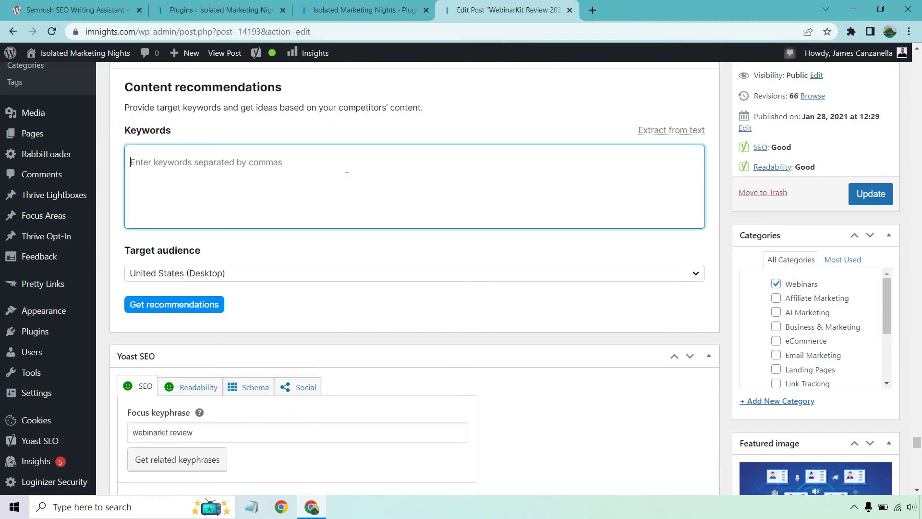
type("webina")
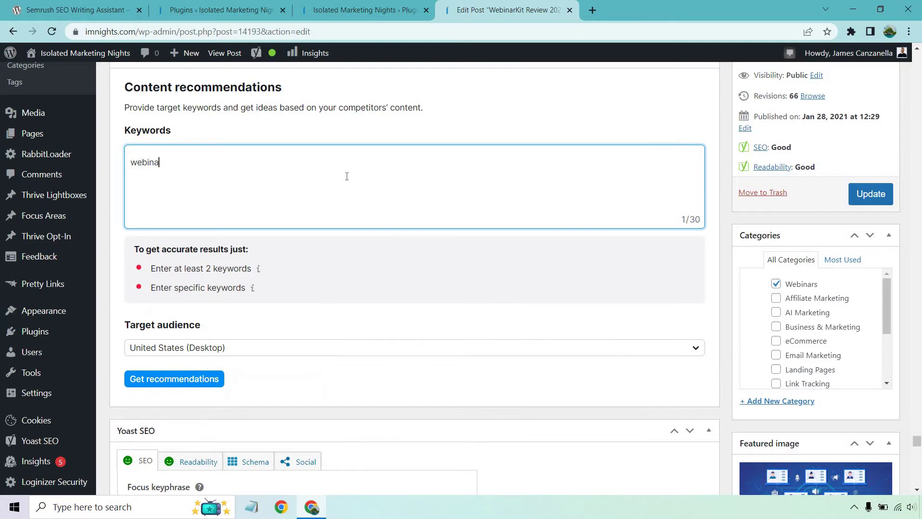
type("rkit review")
key("Return")
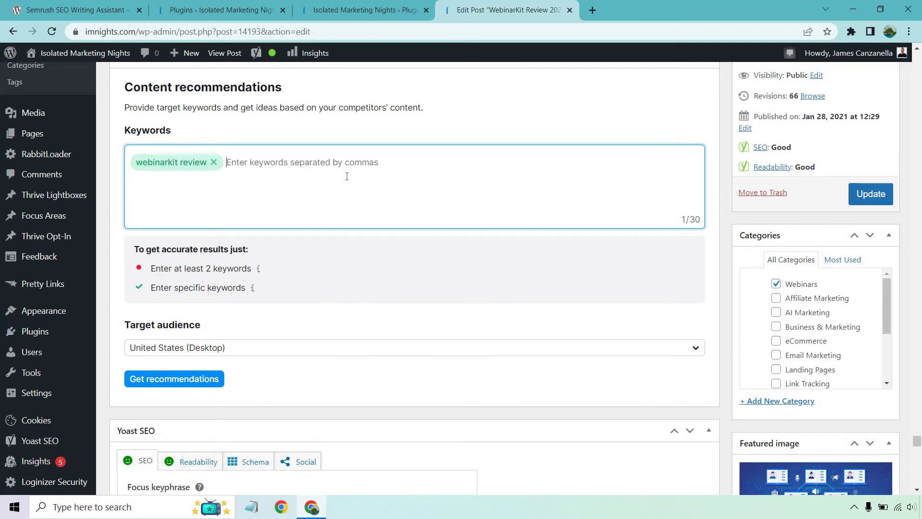
type("webina")
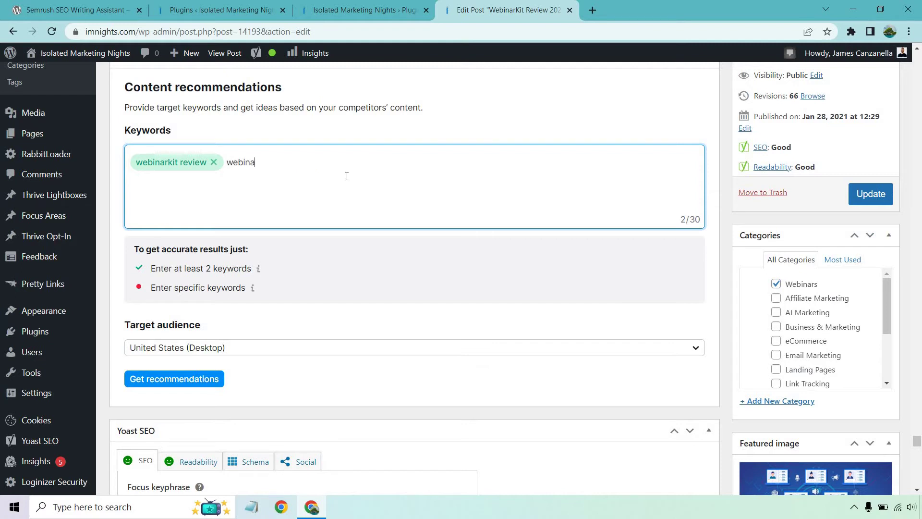
type("rkit features")
key("Return")
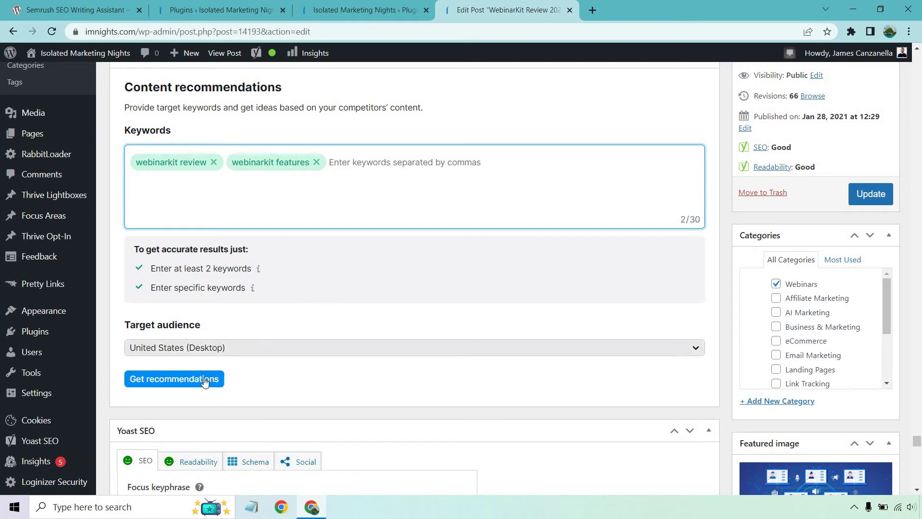
left_click(189, 384)
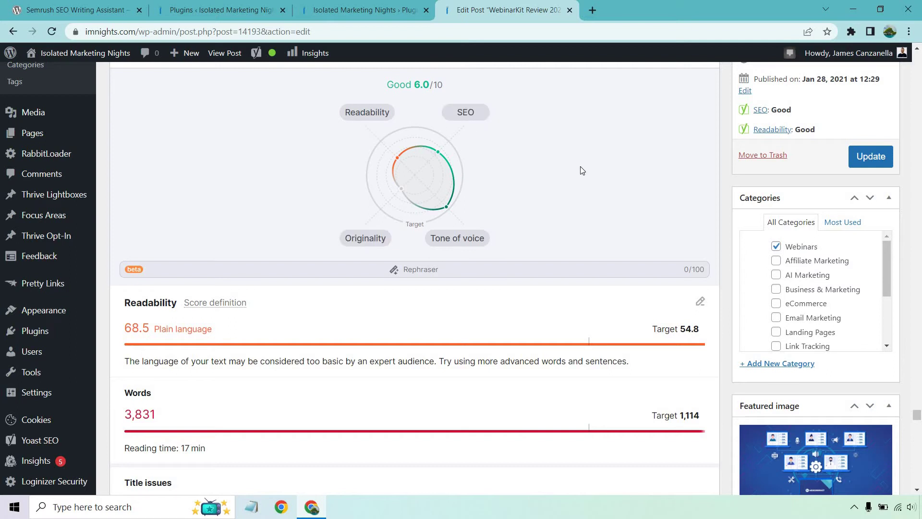
Scroll the results down to the score chart and Readability section
scroll(581, 169, "down", 1)
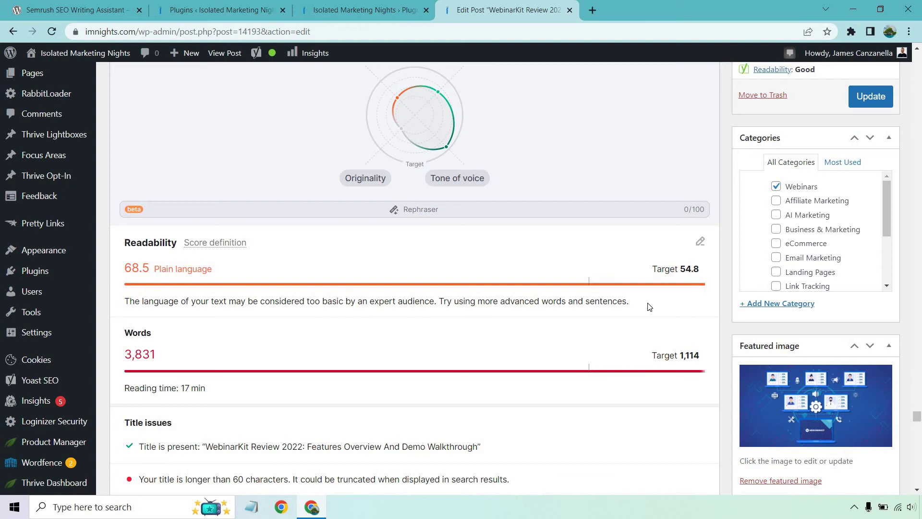
scroll(646, 302, "down", 1)
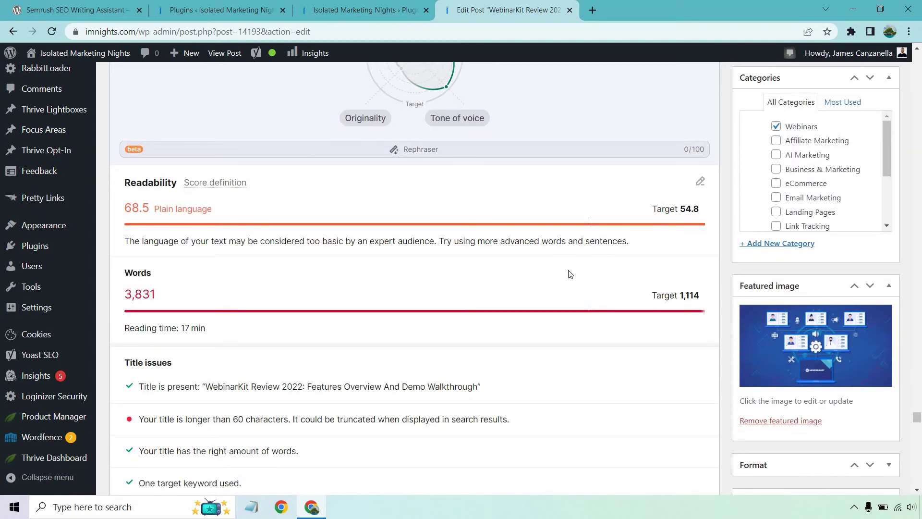
mouse_move(696, 295)
scroll(566, 283, "down", 2)
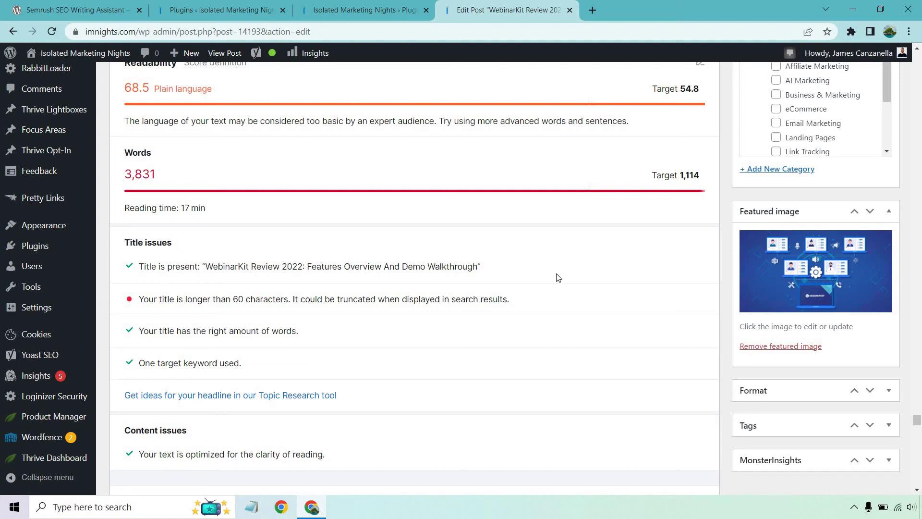
Jump from the score chart to Tone of voice: Neutral with 94% consistency
scroll(523, 237, "down", 3)
scroll(522, 208, "down", 5)
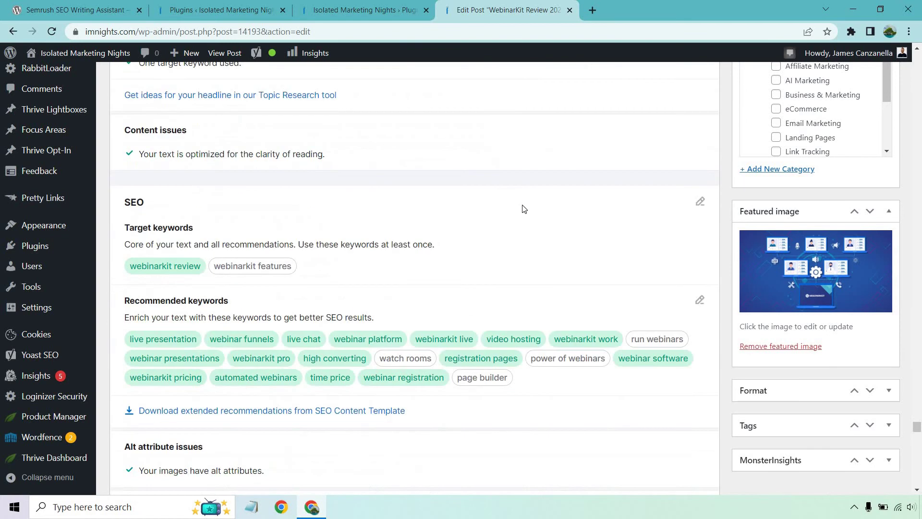
scroll(566, 195, "down", 2)
scroll(566, 195, "up", 10)
scroll(567, 194, "up", 3)
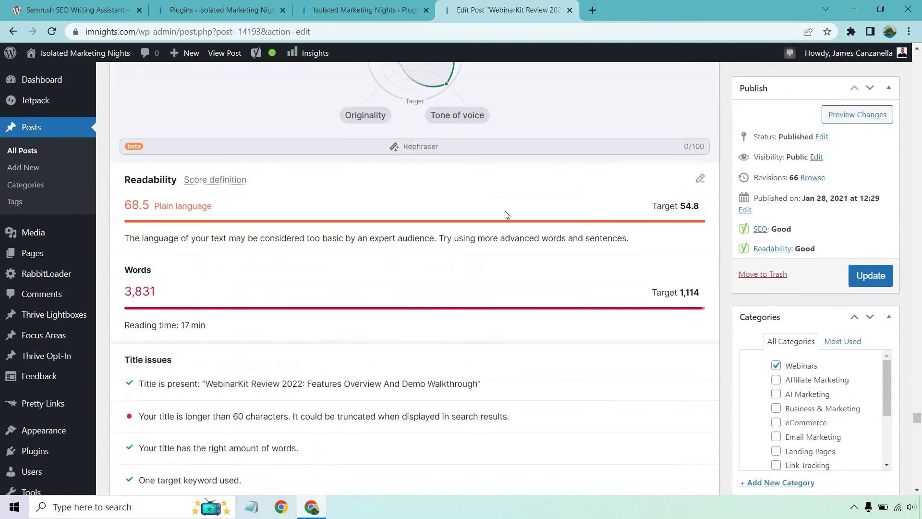
scroll(500, 212, "up", 1)
left_click(470, 235)
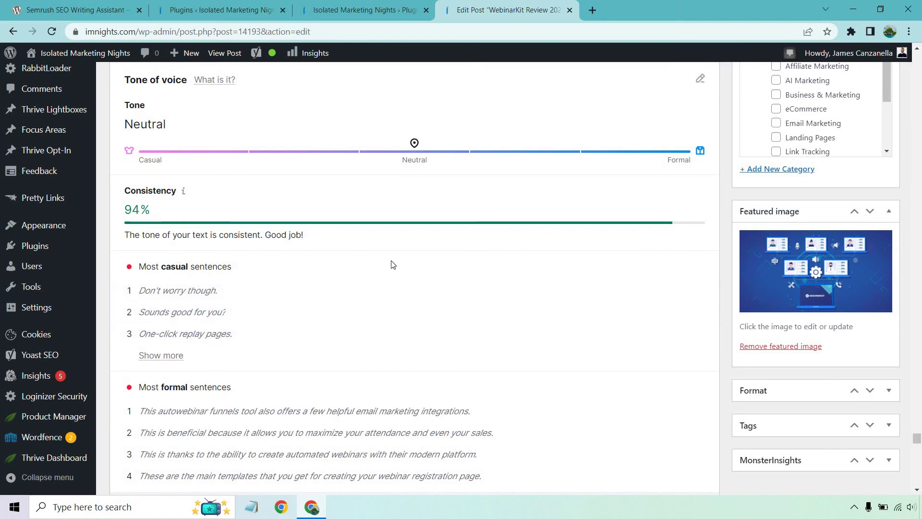
scroll(391, 265, "down", 3)
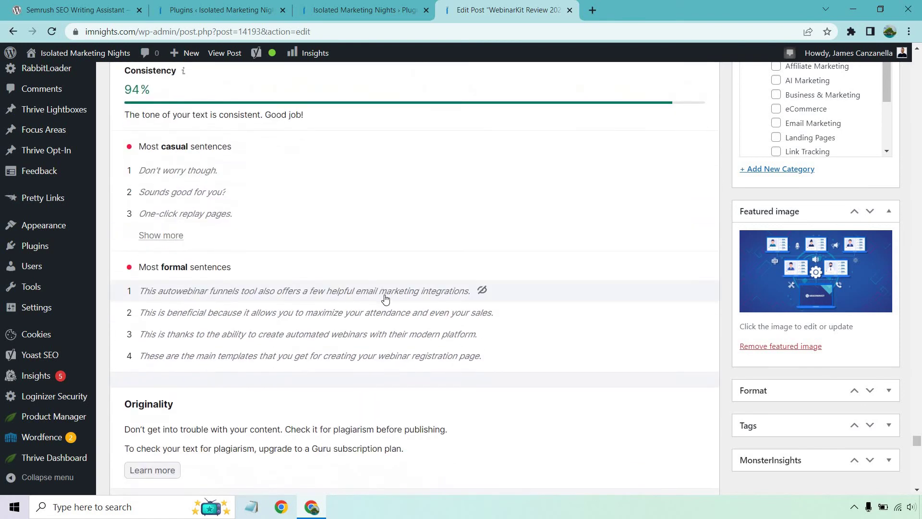
scroll(385, 296, "down", 1)
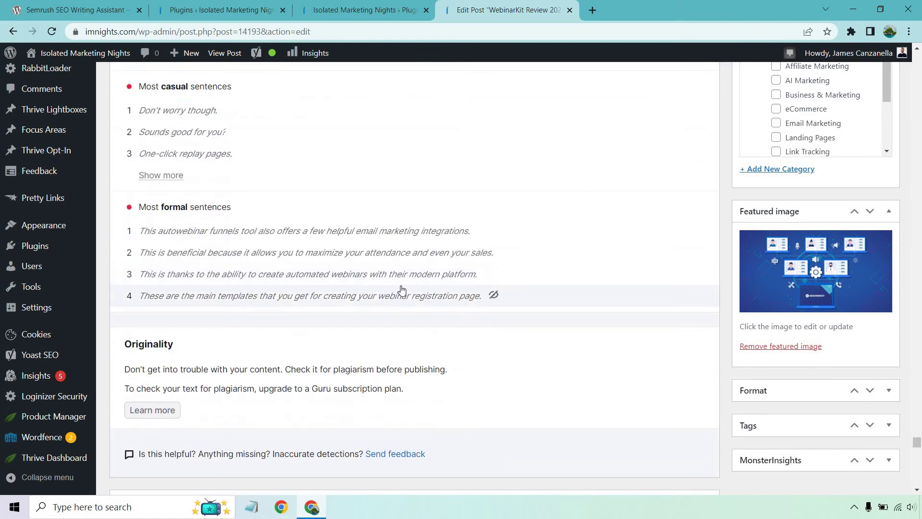
scroll(488, 272, "down", 2)
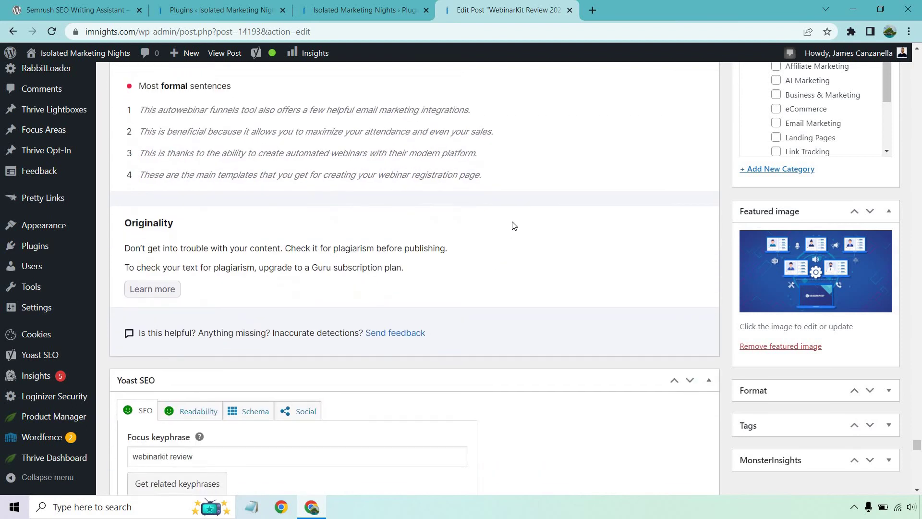
scroll(515, 239, "down", 1)
scroll(512, 269, "up", 3)
scroll(499, 295, "up", 10)
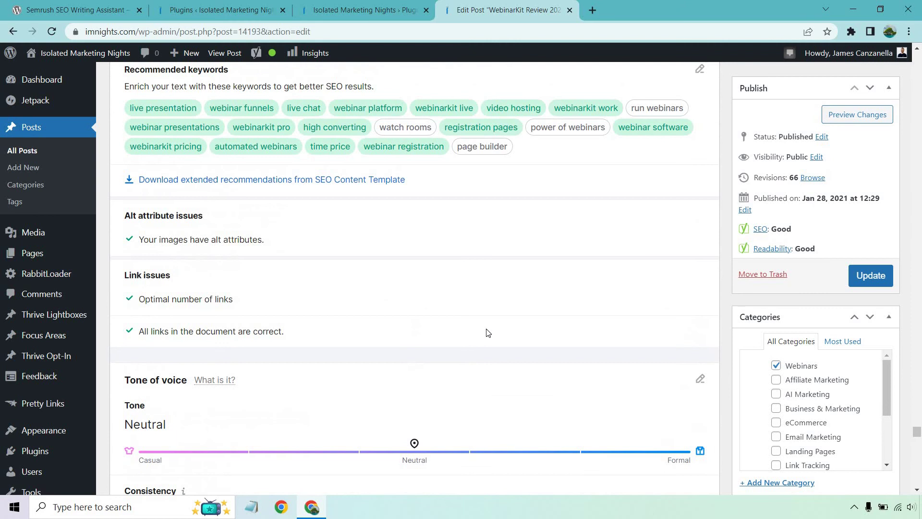
scroll(488, 333, "up", 6)
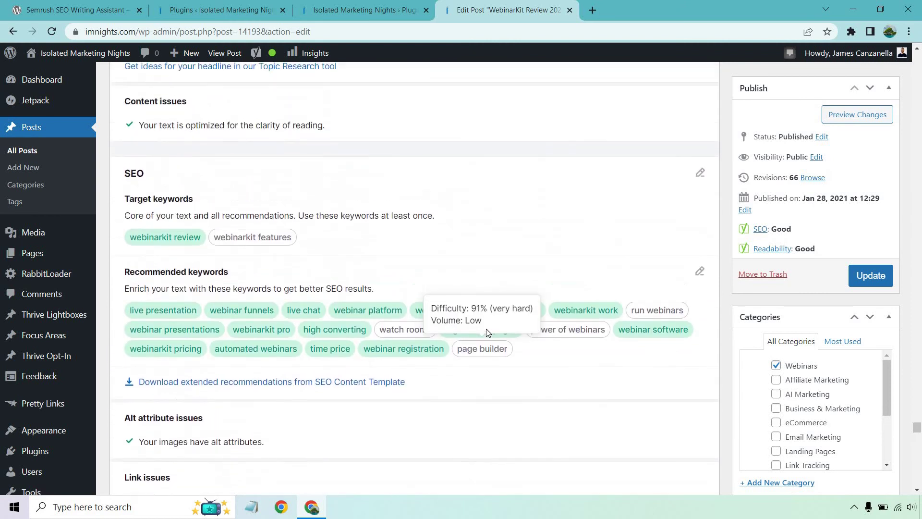
scroll(488, 332, "up", 6)
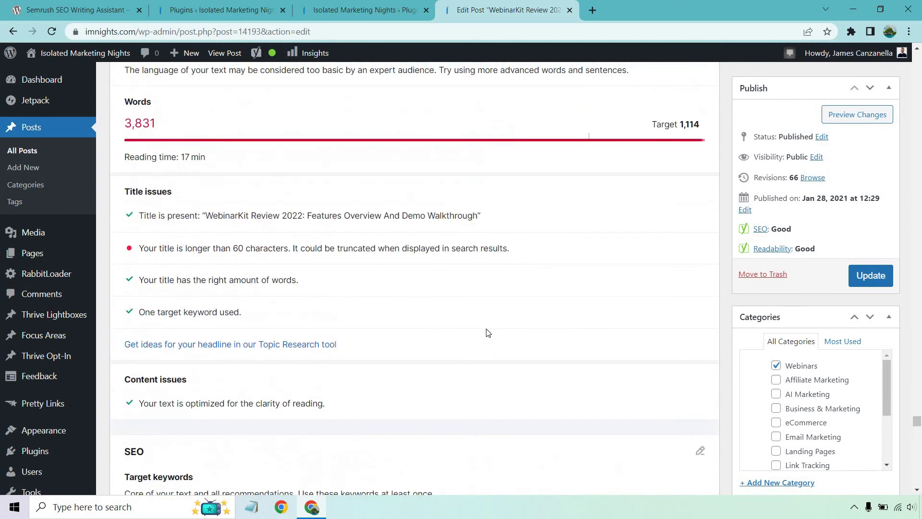